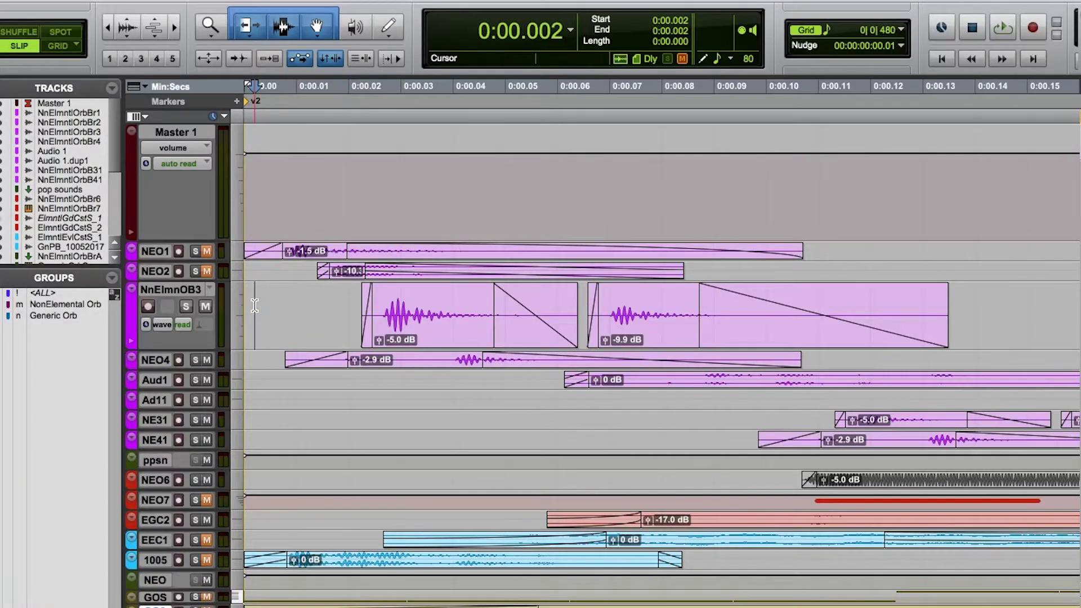
- Place the edit cursor at 0:00.002 on the NnElmnOB3 track, before its first clip
left_click(267, 302)
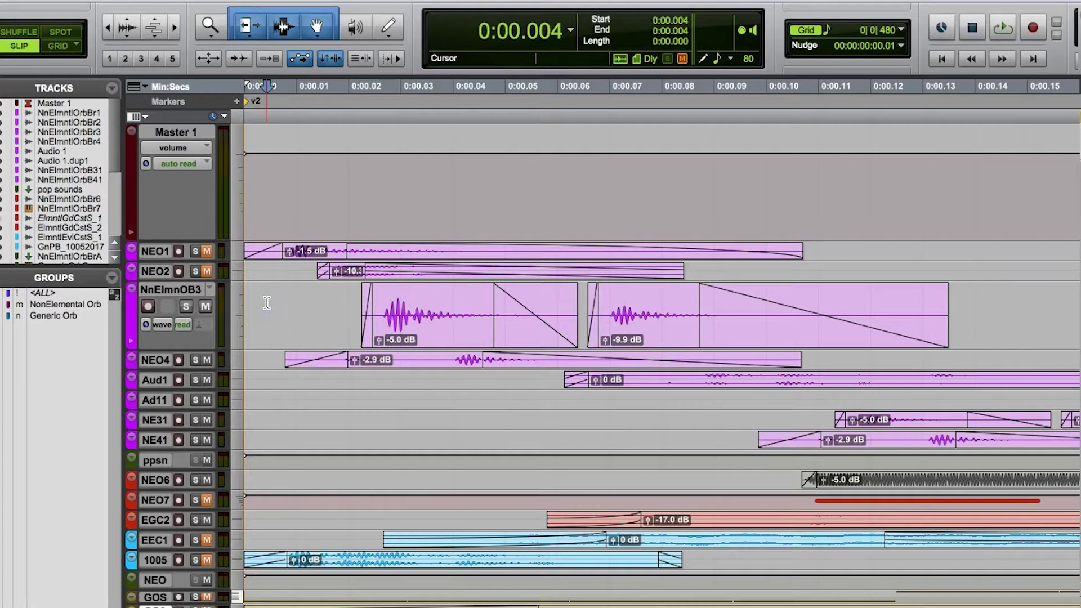
- Advance the edit point forward through NnElmnOB3's clip boundaries, from the clip start past 0:00.047
key("Tab")
key("Tab")
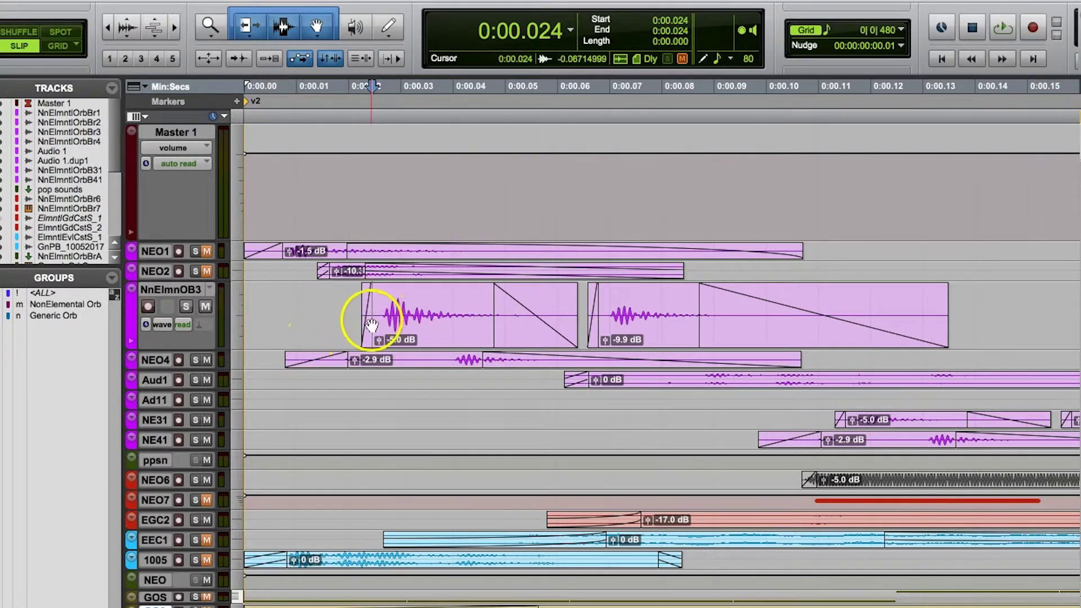
key("Tab")
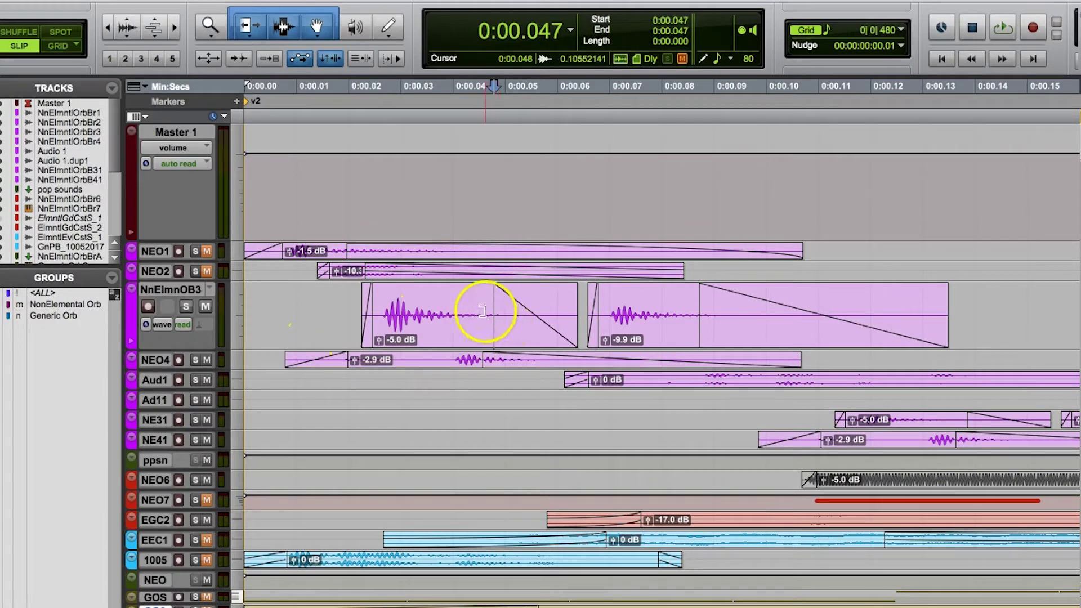
key("Tab")
key("Tab")
left_click(697, 318)
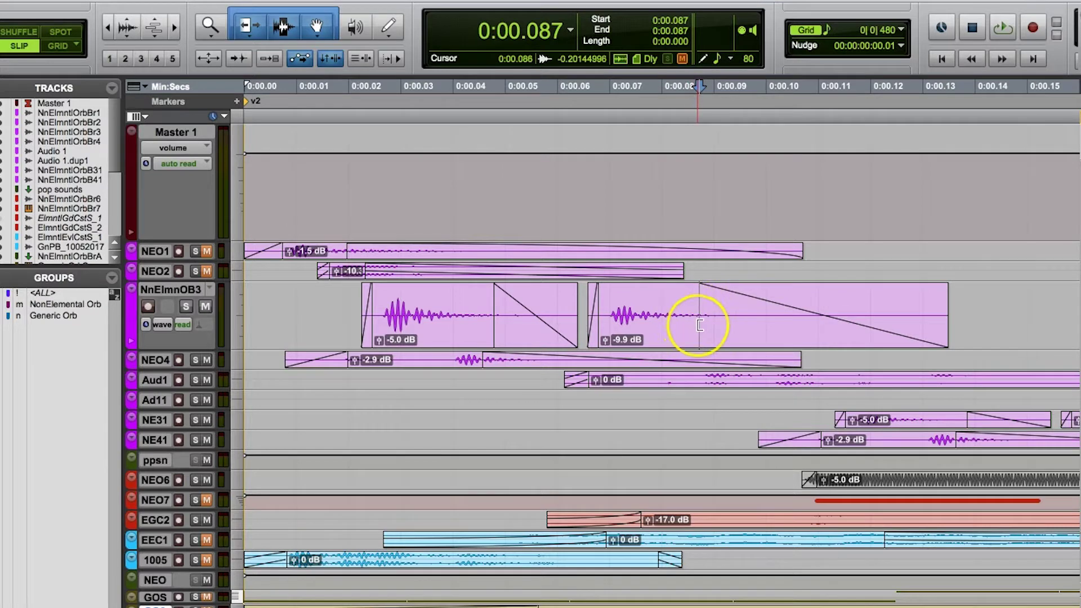
- Step back through each boundary (0:00.067, clip edges, fades at 0:00.047 and 0:00.024) to 0:00.000
key("alt+Tab")
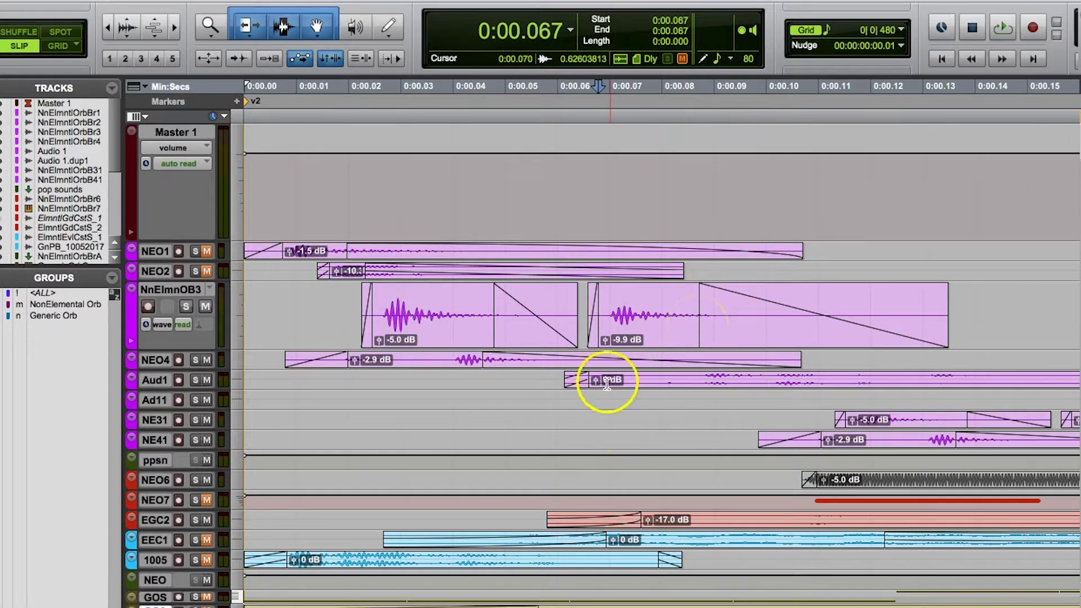
key("alt+Tab")
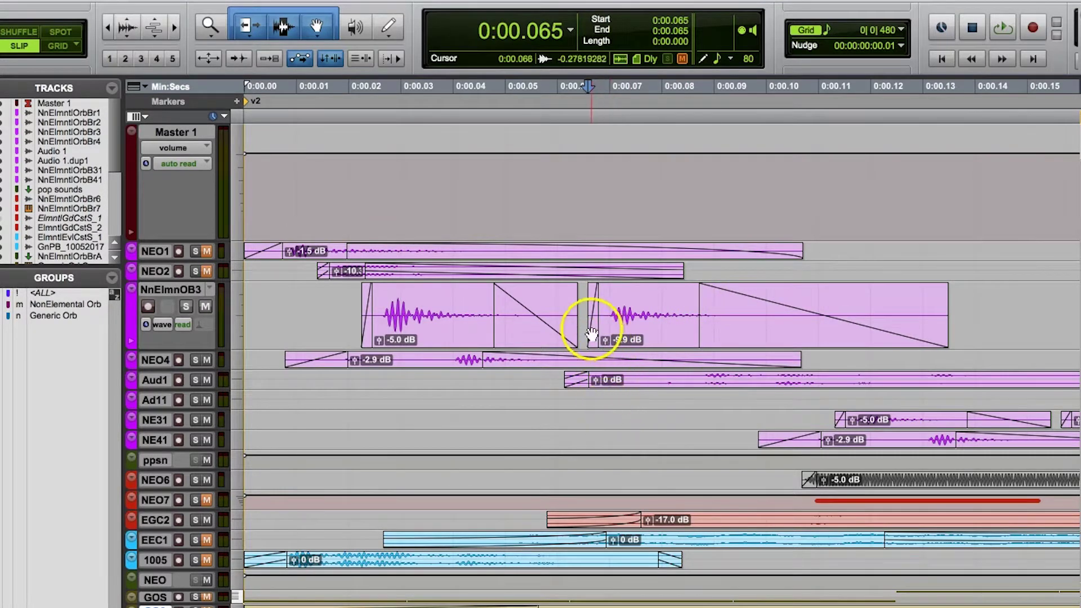
key("alt+Tab")
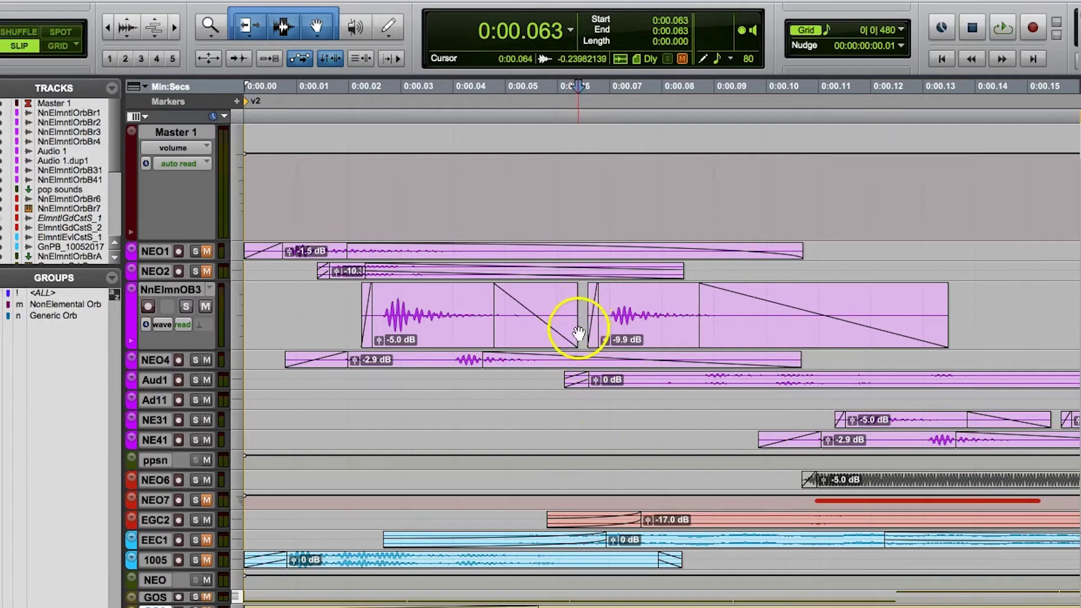
key("alt+Tab")
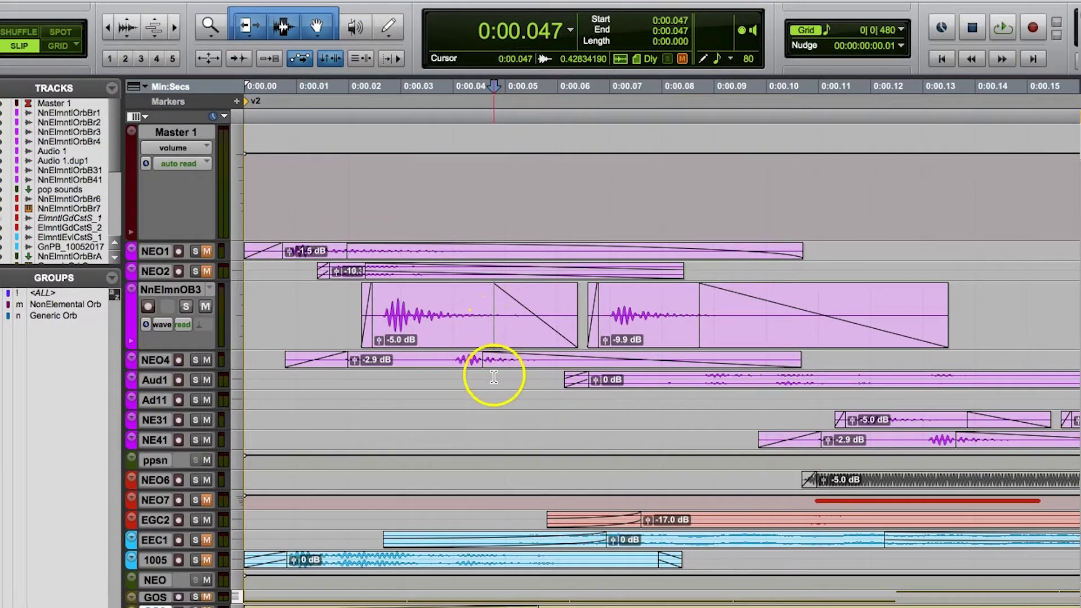
key("alt+Tab")
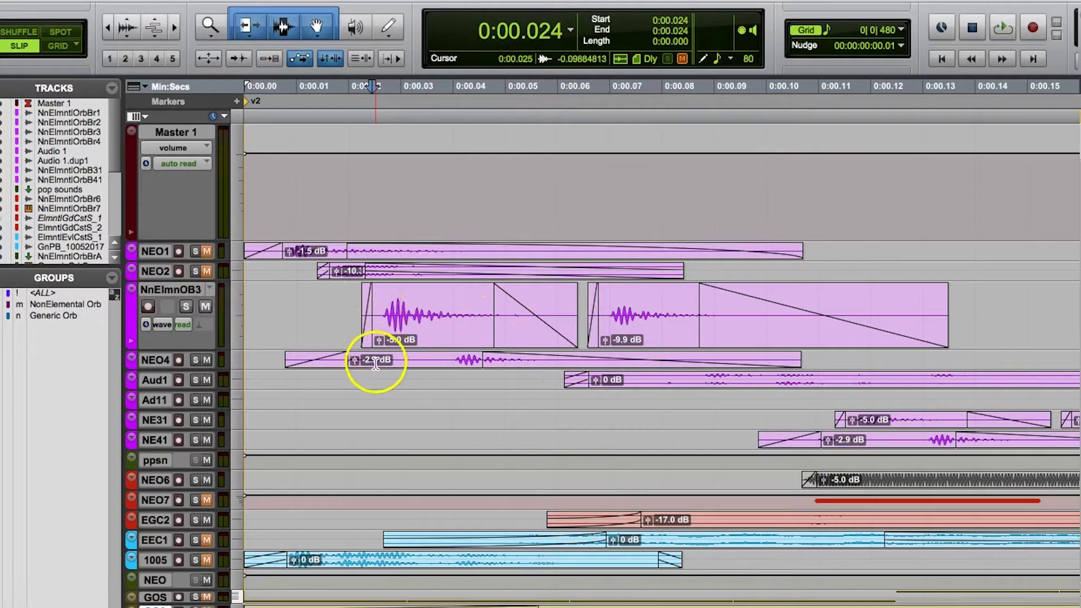
key("alt+Tab")
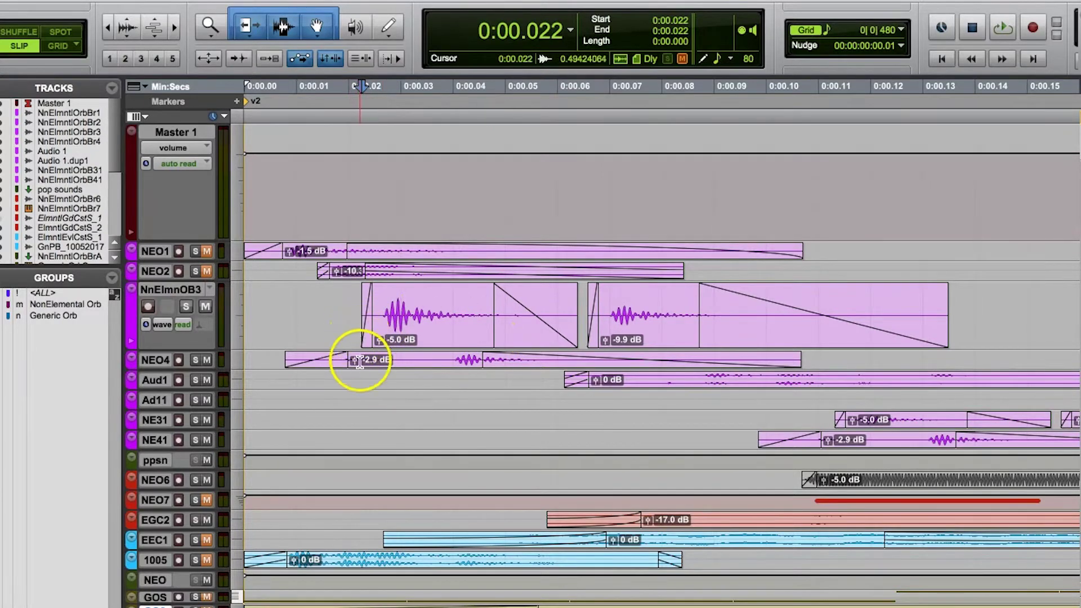
key("alt+Tab")
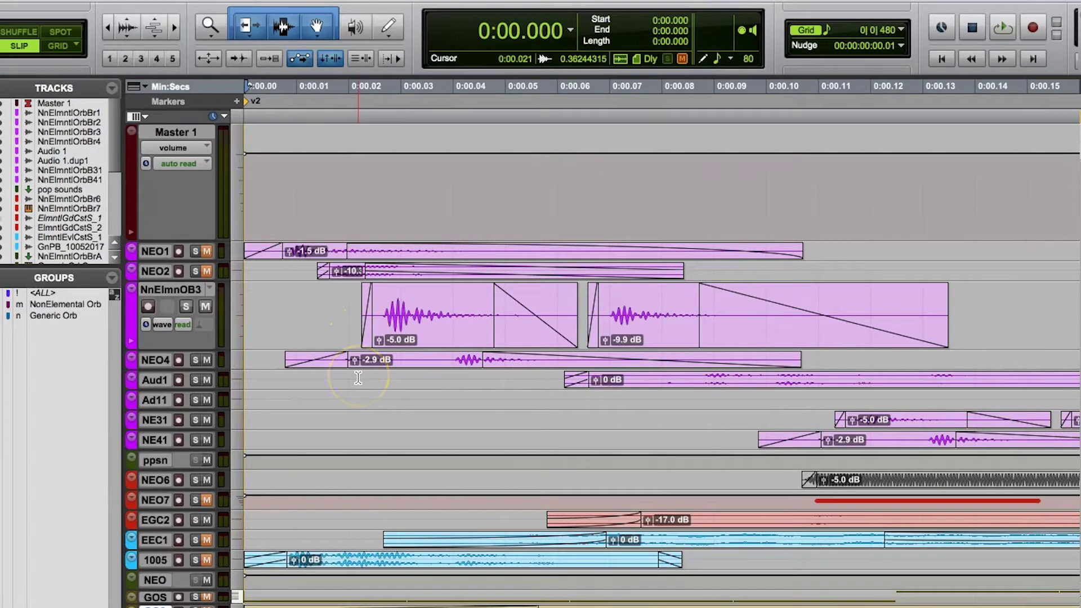
left_click(270, 306)
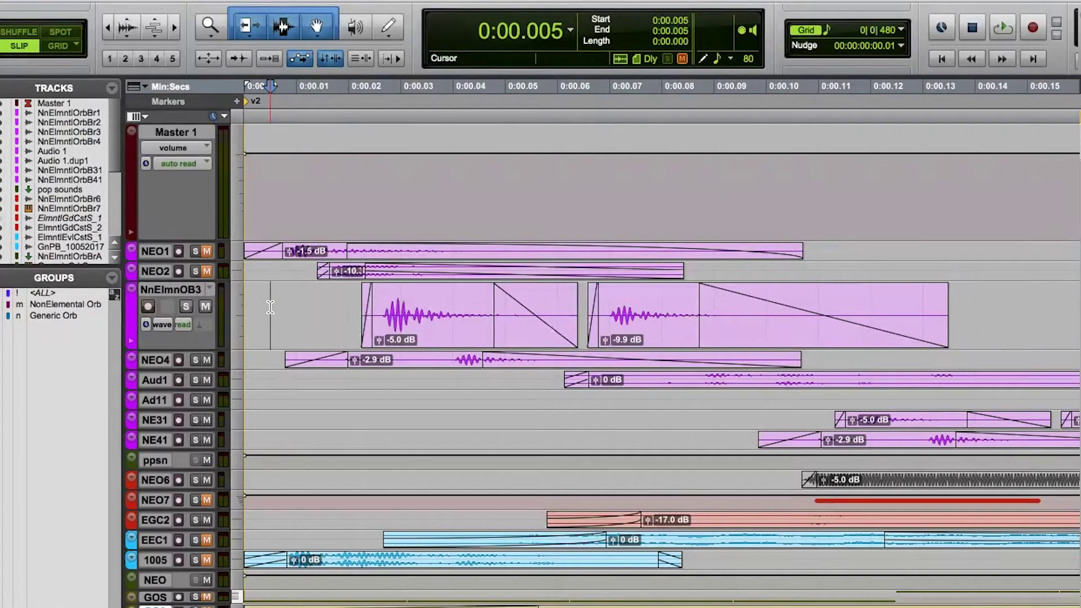
- From the NnElmnOB3 clip start at 0:00.022, extend the selection boundary by boundary to 0:00.135
key("Tab")
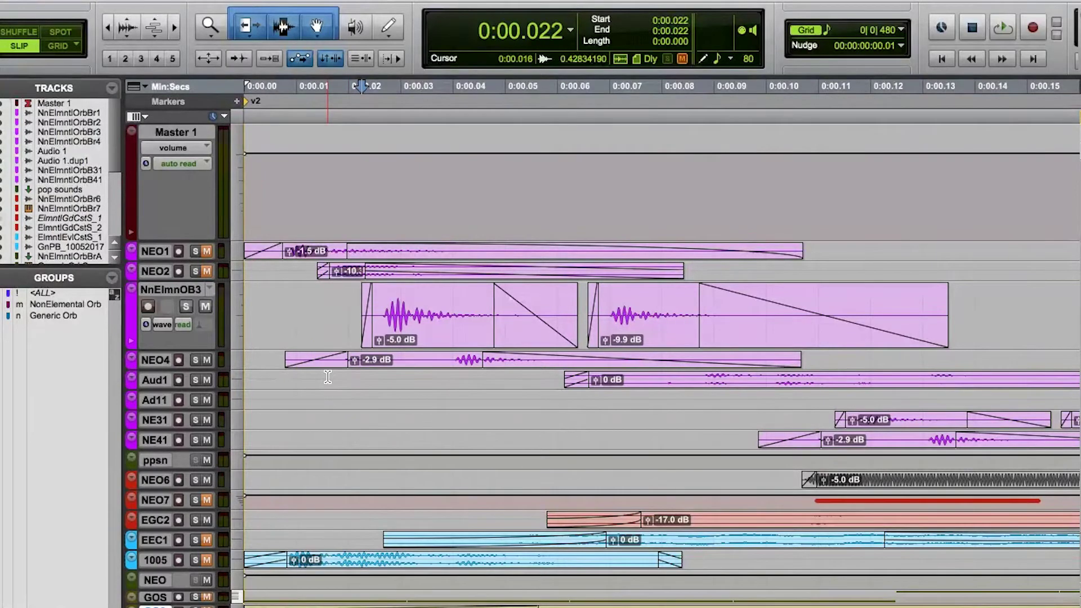
key("shift+Tab")
key("shift+Tab")
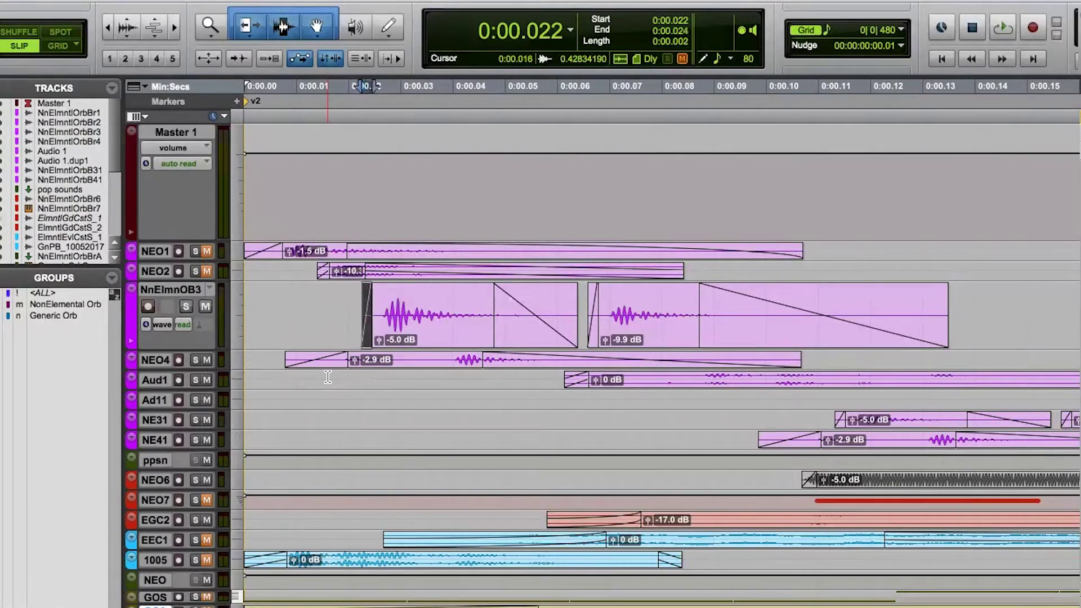
key("shift+Tab")
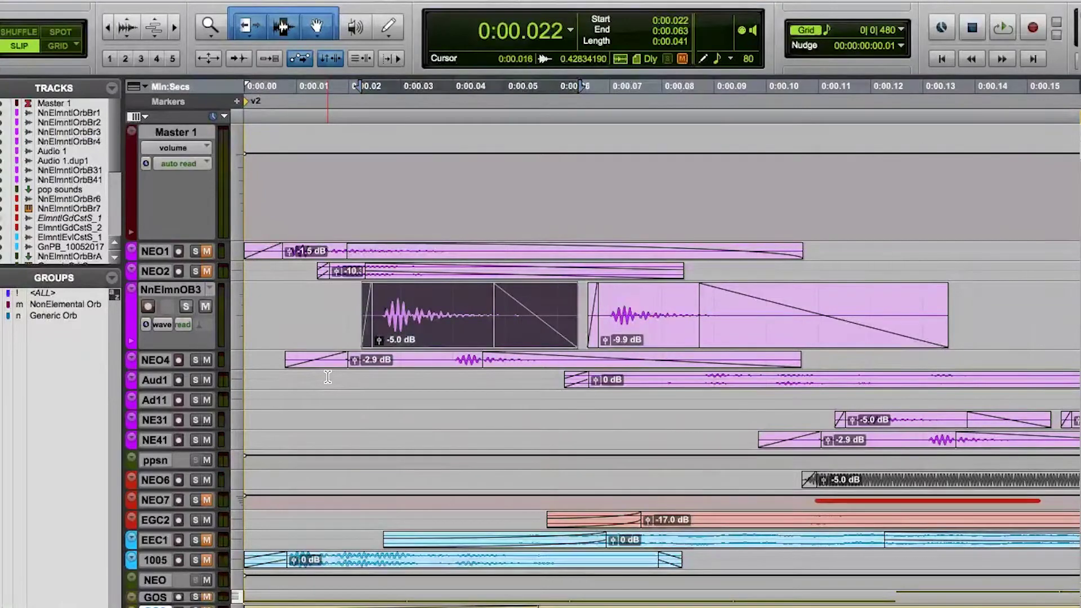
key("shift+Tab")
key("shift+Tab")
key("shift+Tab")
key("shift+Tab")
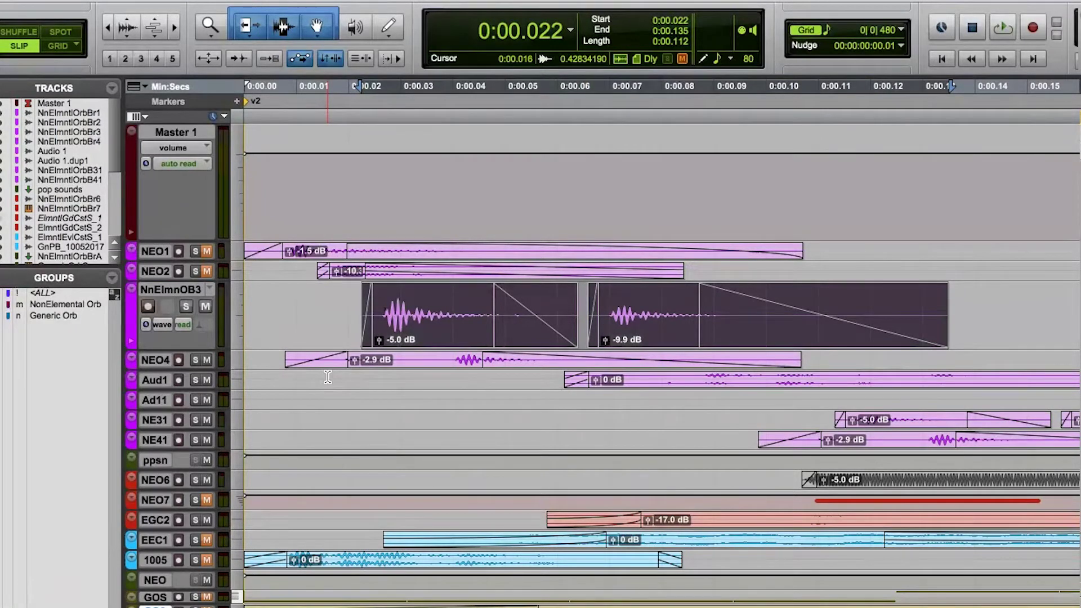
- Select NnElmnOB3 from 0:00.007 out to the second clip's start, then set the edit point at 0:00.143
left_click(280, 297)
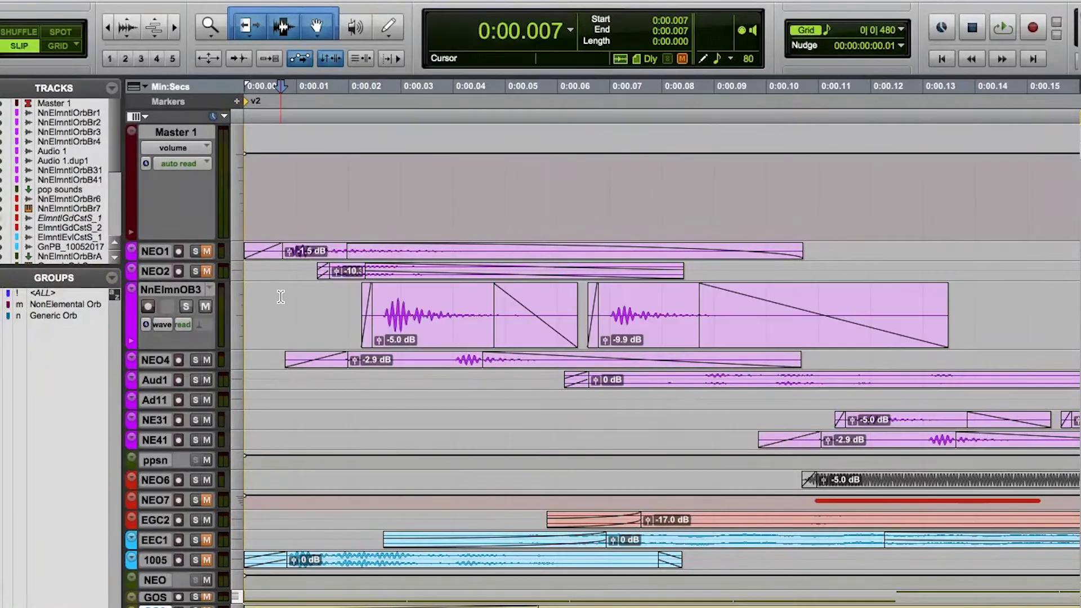
key("shift+Tab")
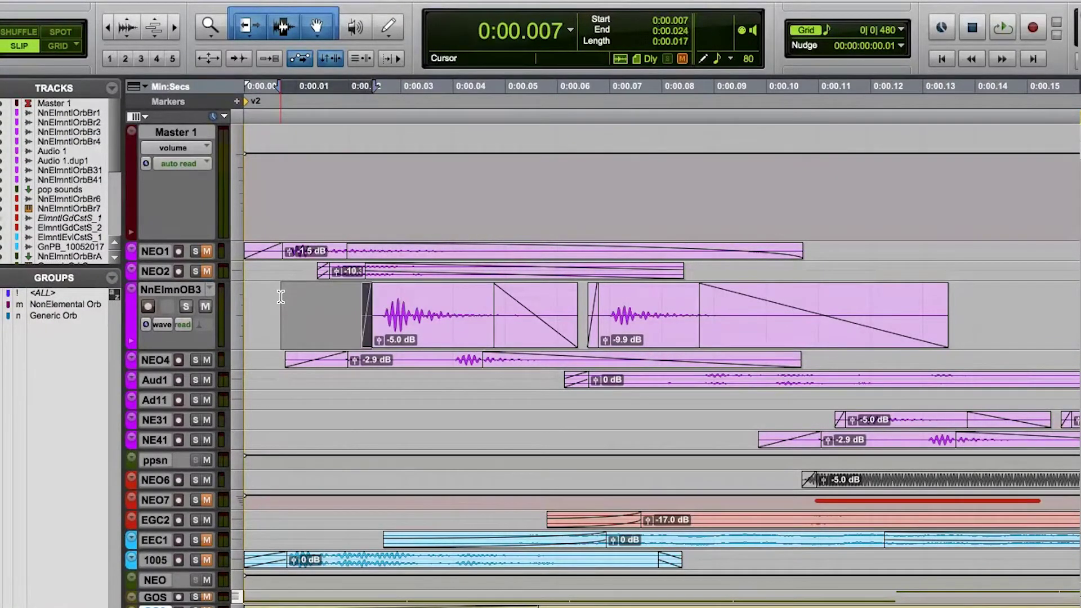
key("shift+Tab")
key("shift+Tab")
key("shift+Tab")
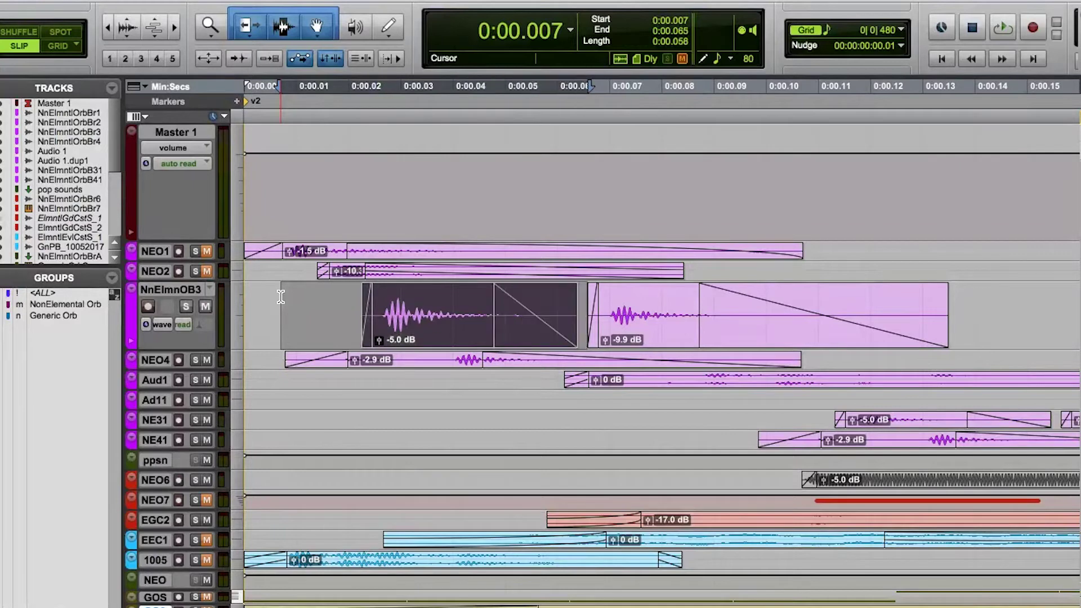
key("shift+Tab")
key("shift+Tab")
key("shift+Tab")
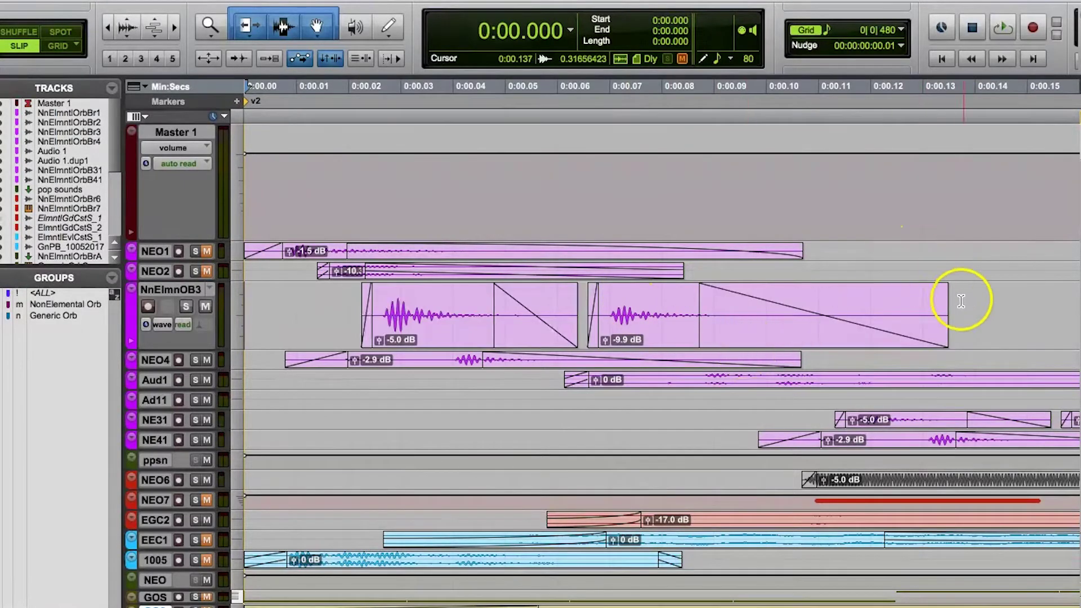
left_click(993, 295)
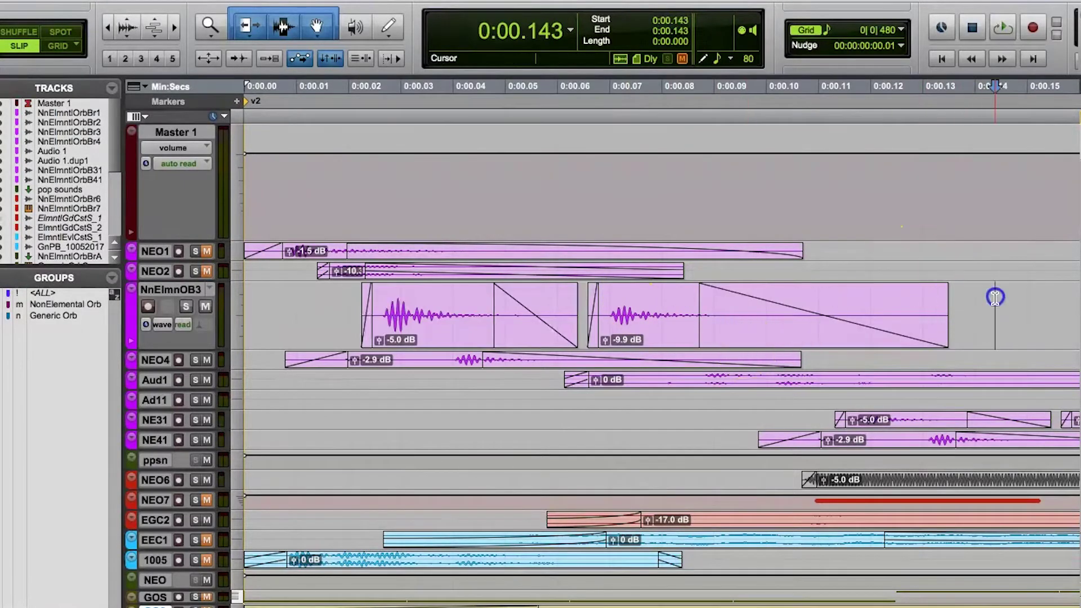
- Extend a selection ending at 0:00.143 backward across NnElmnOB3's fade and clip boundaries to 0:00.000
left_click(959, 355, "shift")
key("alt+shift+Tab")
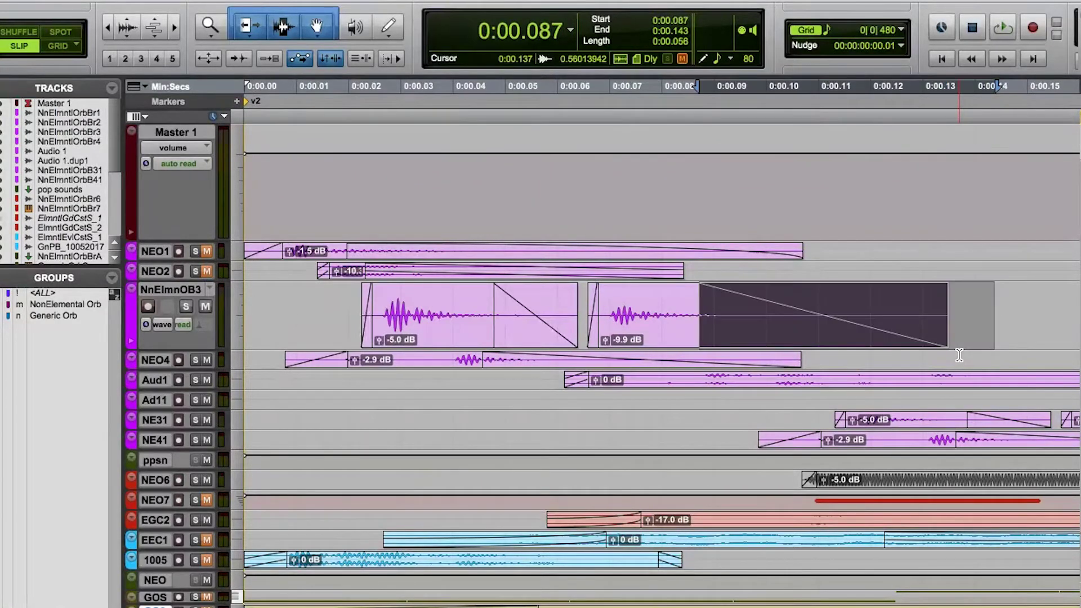
key("alt+shift+Tab")
key("alt+shift+Tab")
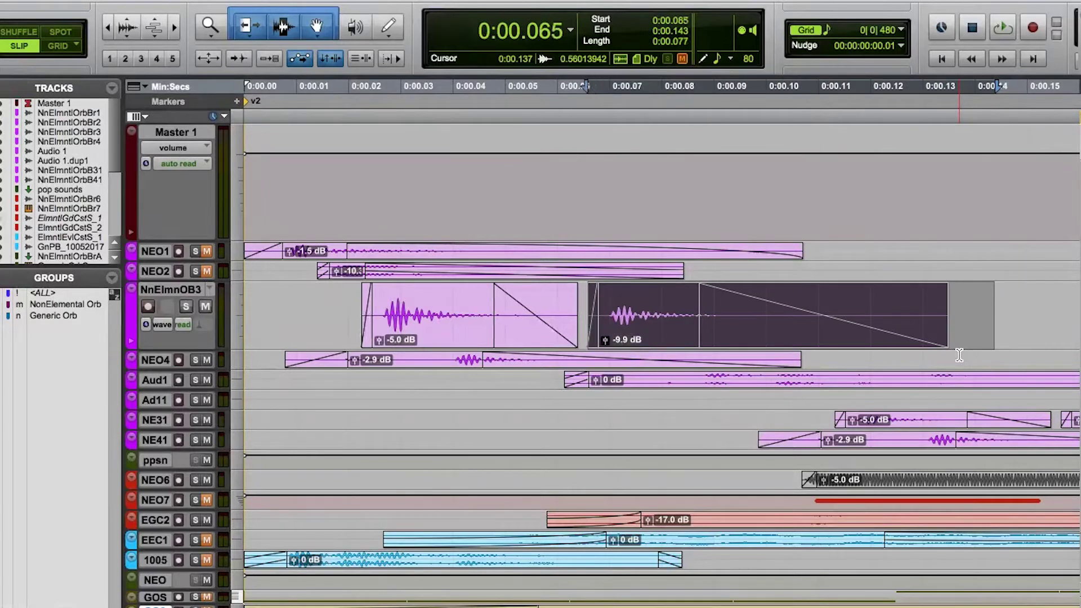
key("alt+shift+Tab")
key("alt+shift+Tab")
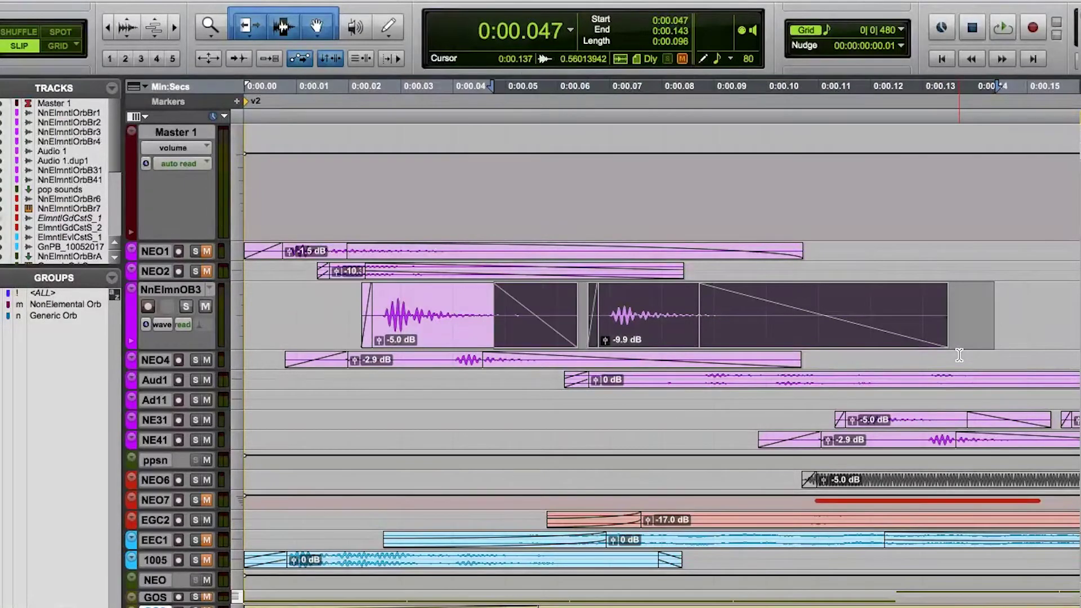
key("alt+shift+Tab")
key("alt+shift+Tab")
key("alt+shift+Tab")
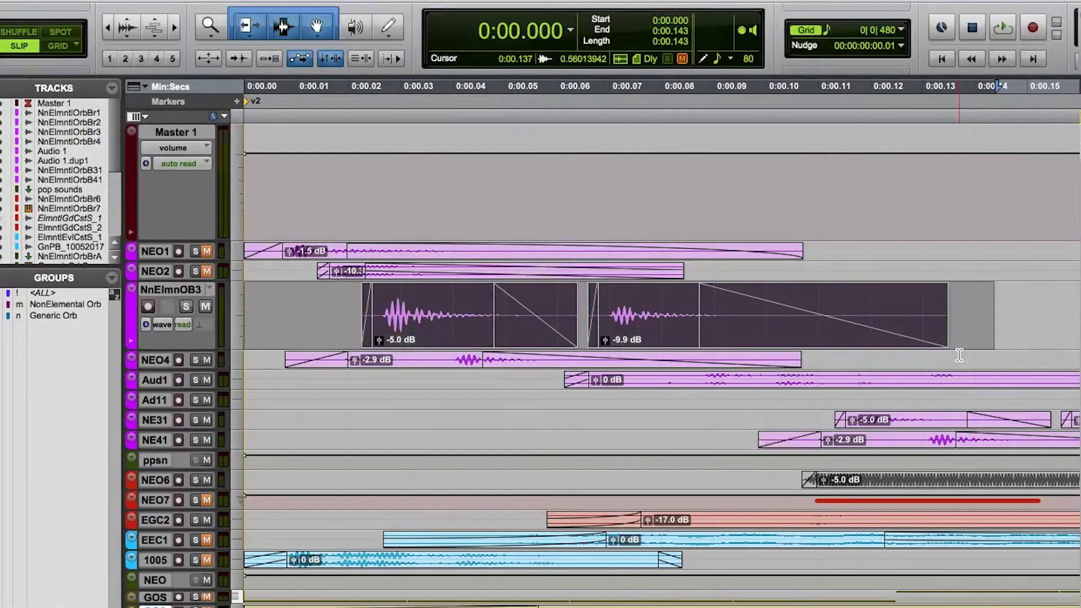
left_click(945, 388)
- Jump to the session end and back home, then play from near the start of NnElmnOB3
key("alt+Return")
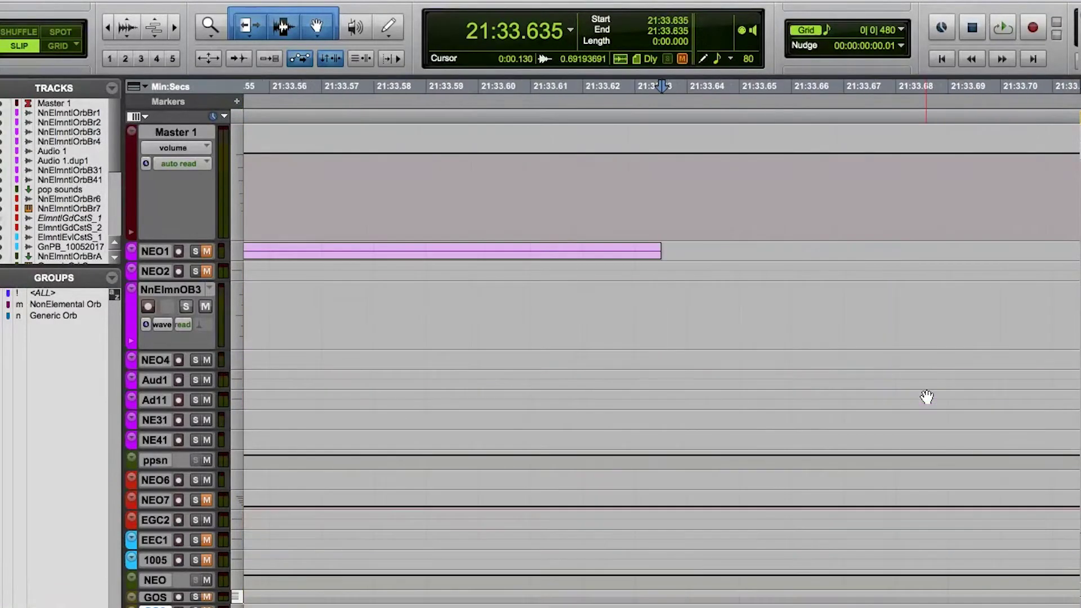
key("Return")
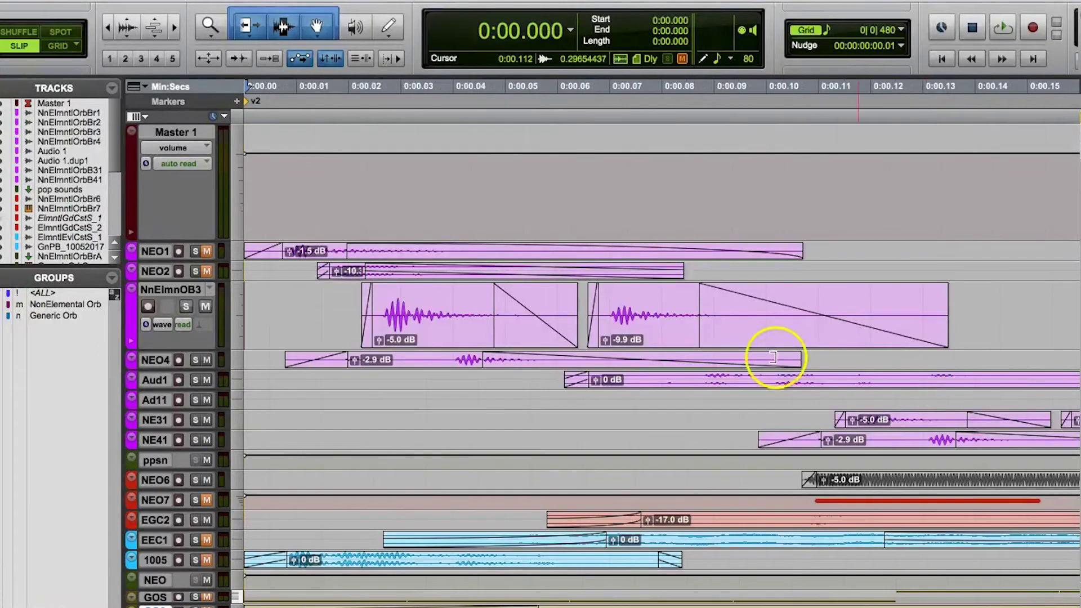
left_click(249, 301)
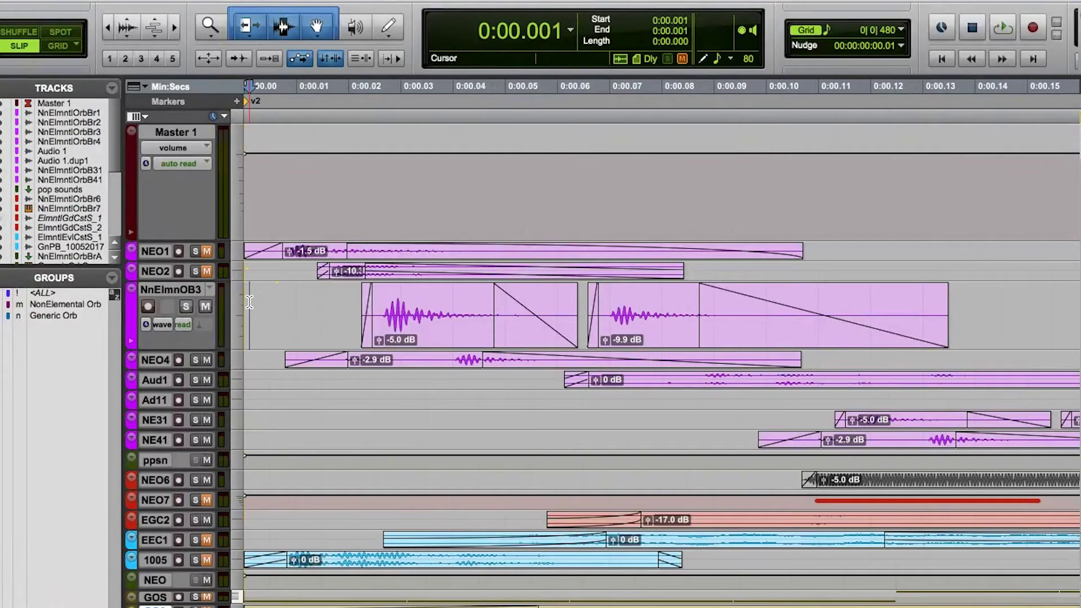
left_click(253, 301)
key("space")
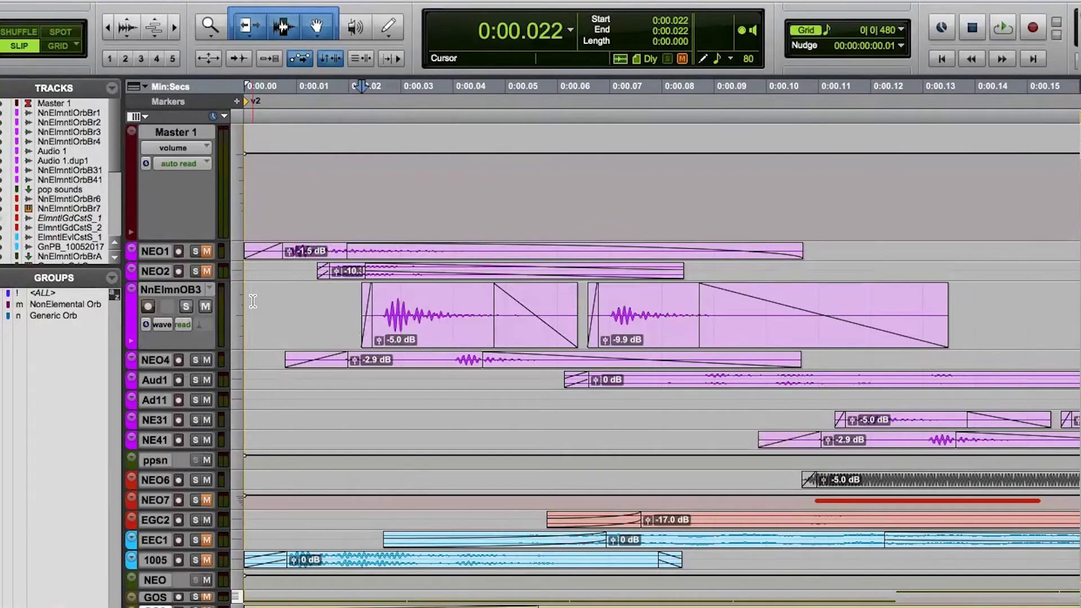
- Jump to the end and home again, play from 0:00.003 on NnElmnOB3, then return to 0:00.000
key("alt+Return")
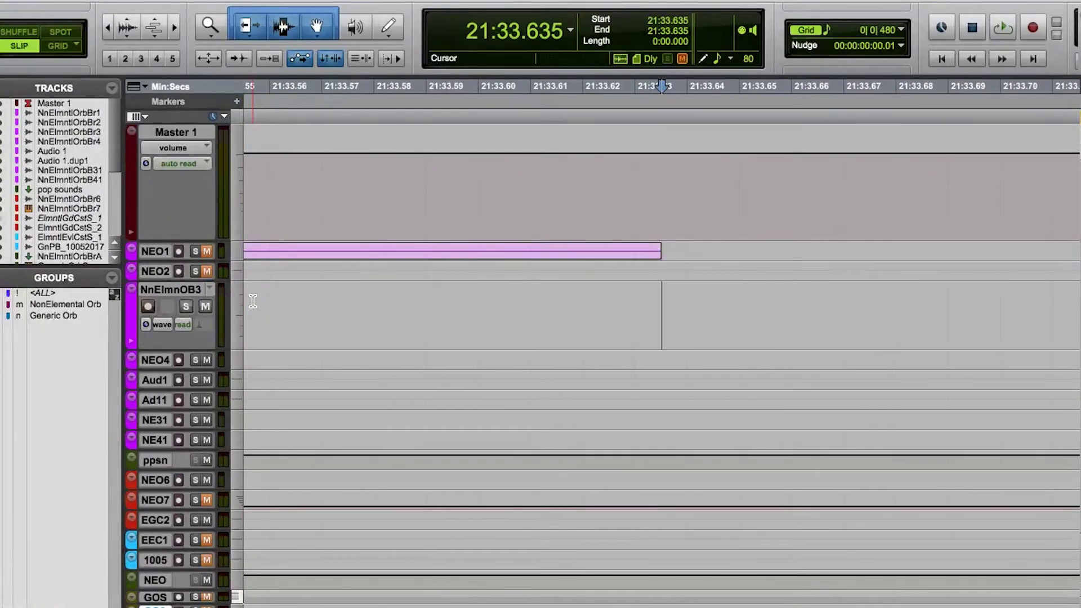
key("Return")
left_click(259, 302)
left_click(261, 302)
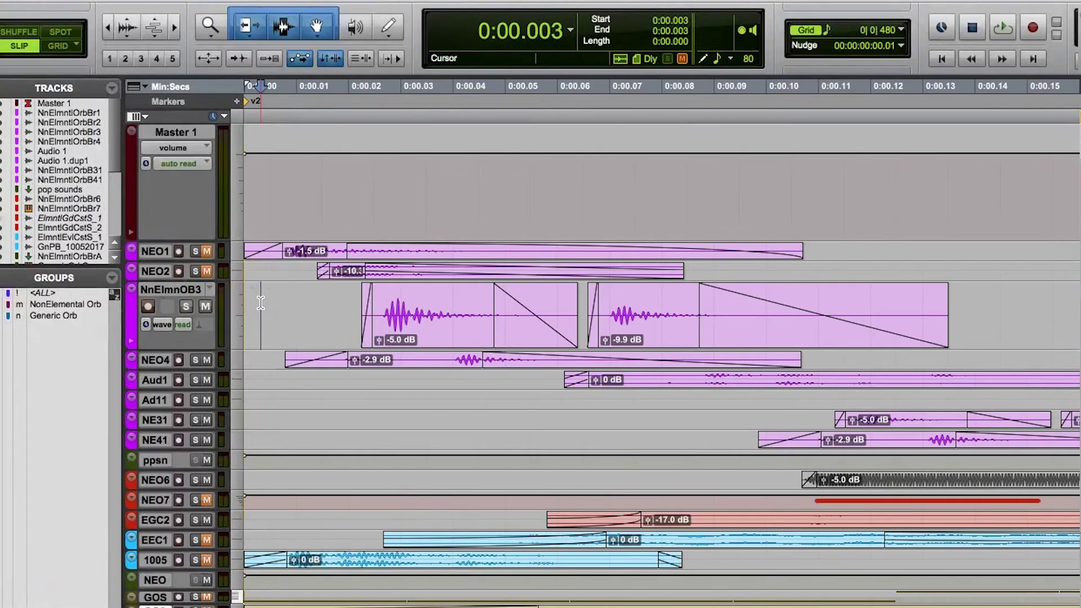
key("space")
key("space")
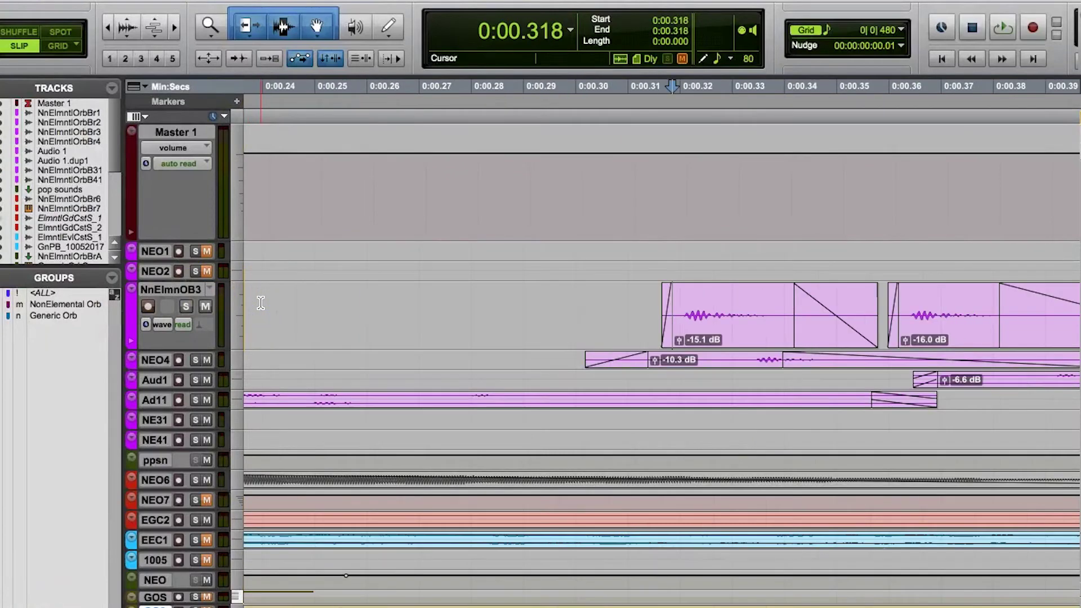
key("Return")
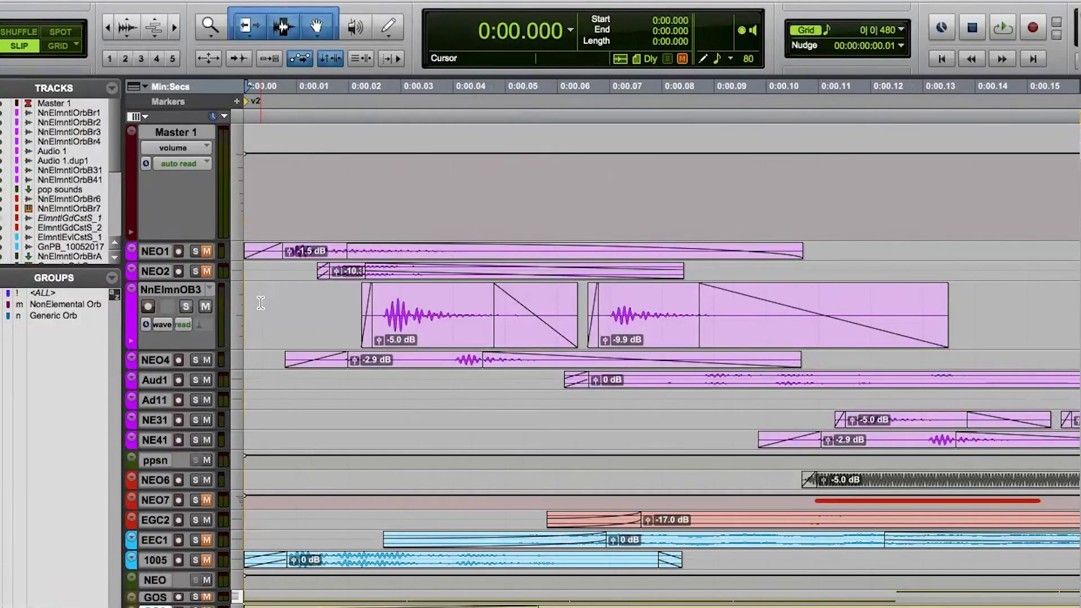